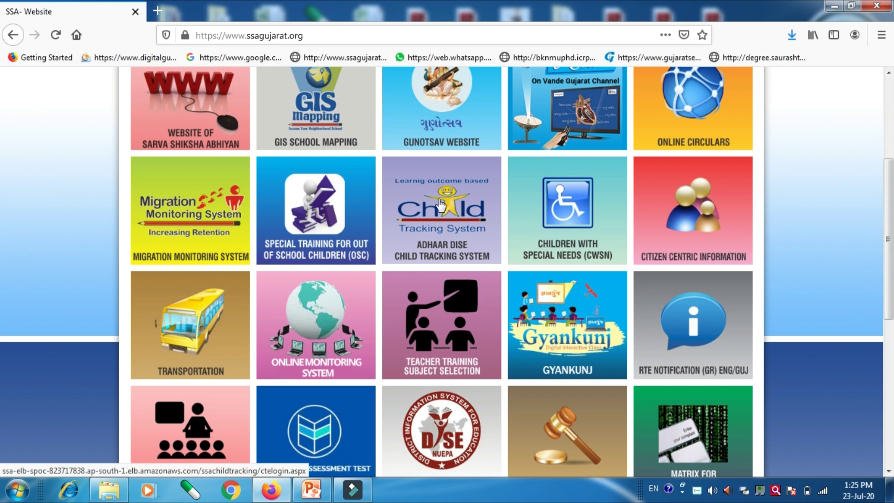
- Open the 'Adhaar DISE Child Tracking System' login page from the SSA Gujarat homepage
left_click(454, 206)
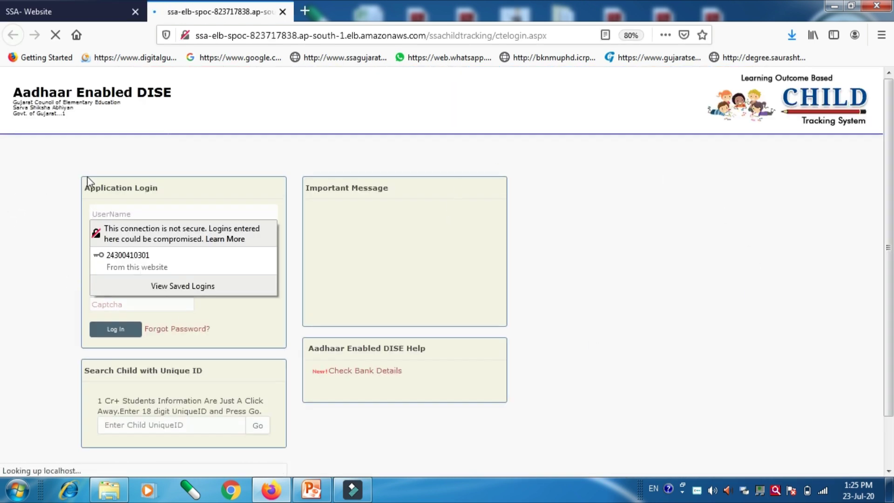
- Clear the pasted web address out of the UserName field
left_click_drag(84, 186, 159, 192)
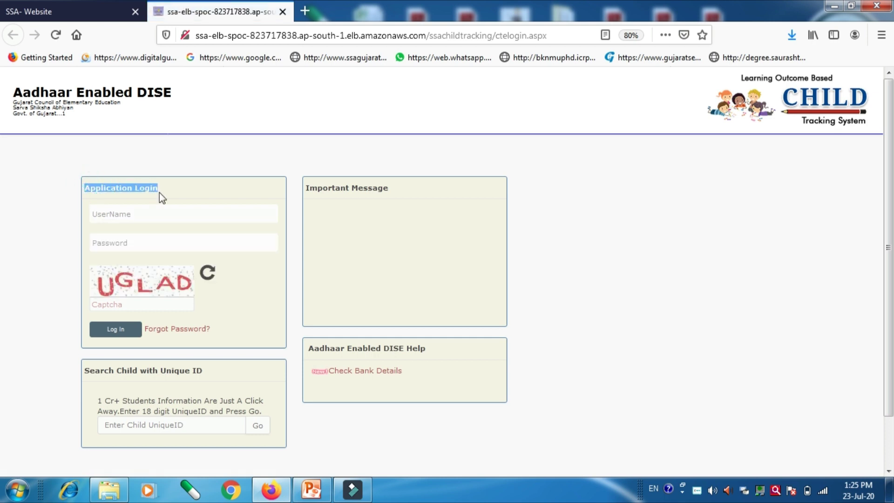
left_click_drag(108, 213, 119, 214)
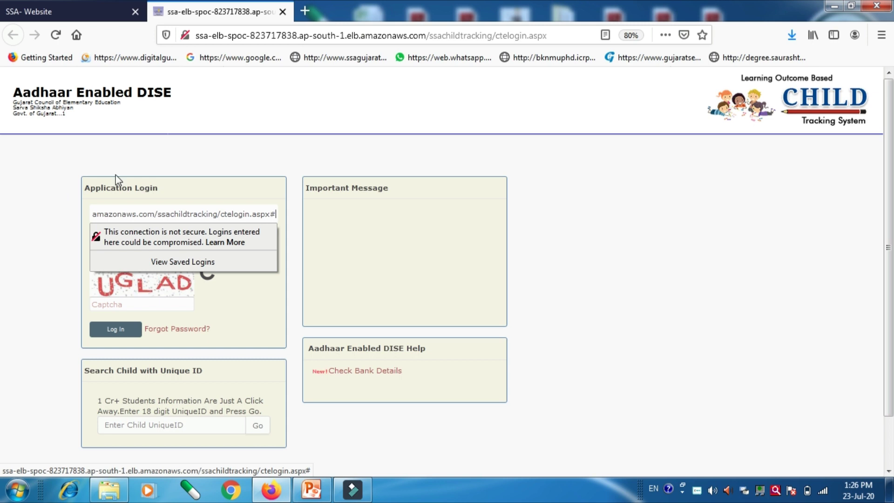
left_click(242, 209)
key("BackSpace")
key("BackSpace")
key("BackSpace")
key("BackSpace")
key("BackSpace")
key("BackSpace")
key("BackSpace")
key("BackSpace")
key("BackSpace")
key("BackSpace")
key("BackSpace")
key("BackSpace")
key("BackSpace")
key("BackSpace")
key("BackSpace")
key("BackSpace")
key("BackSpace")
key("BackSpace")
key("BackSpace")
key("BackSpace")
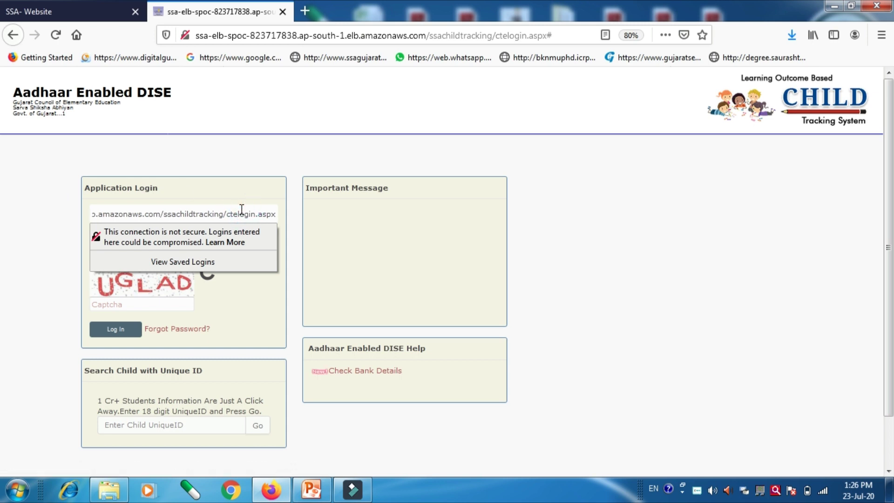
key("BackSpace")
key("BackSpace")
key("BackSpace")
key("BackSpace")
key("BackSpace")
key("BackSpace")
key("BackSpace")
key("BackSpace")
key("BackSpace")
key("BackSpace")
key("BackSpace")
key("BackSpace")
key("BackSpace")
key("BackSpace")
key("BackSpace")
key("BackSpace")
key("BackSpace")
key("BackSpace")
key("BackSpace")
key("BackSpace")
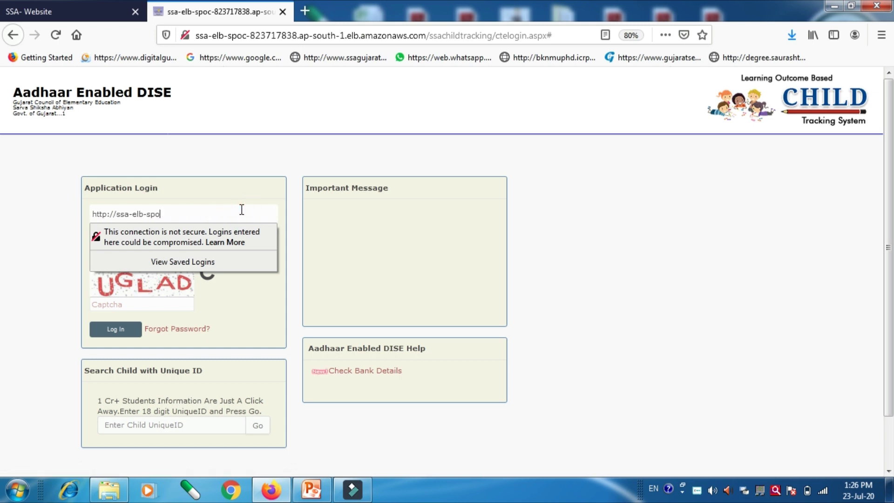
left_click(292, 268)
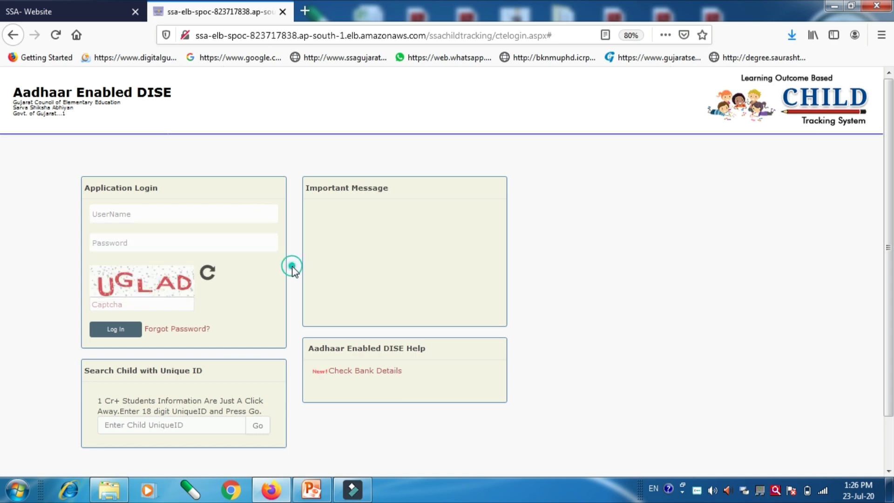
left_click_drag(52, 214, 95, 216)
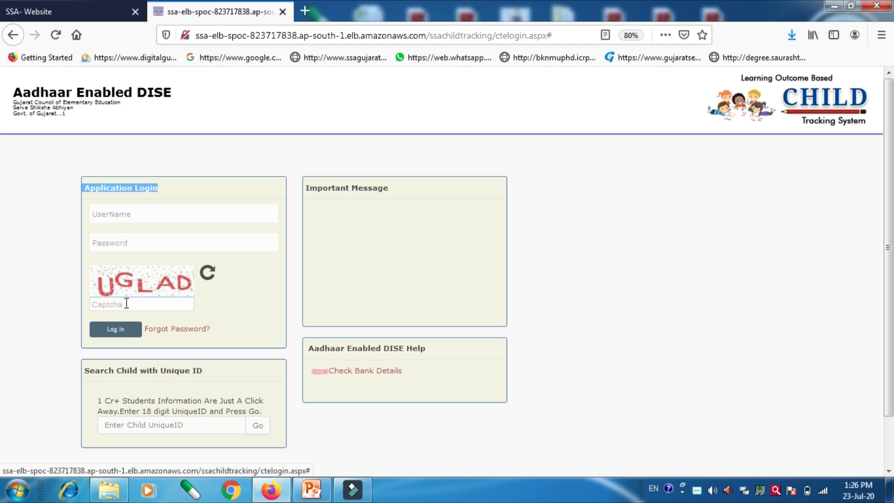
- Fill in the saved user ID and password, enter the captcha code, and log in
left_click(126, 214)
type("24")
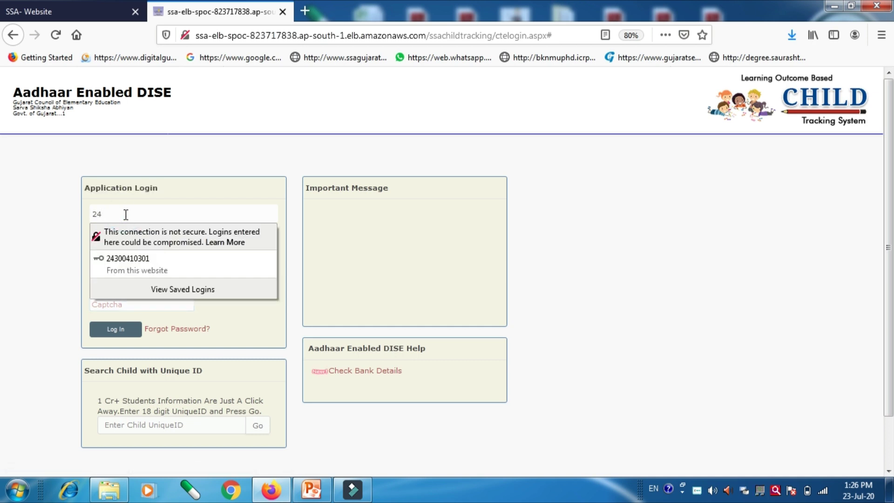
left_click(143, 260)
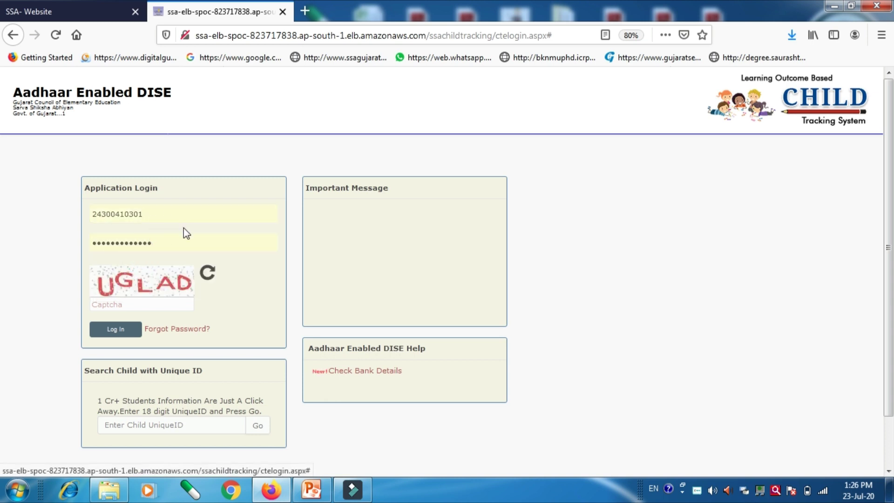
left_click(148, 302)
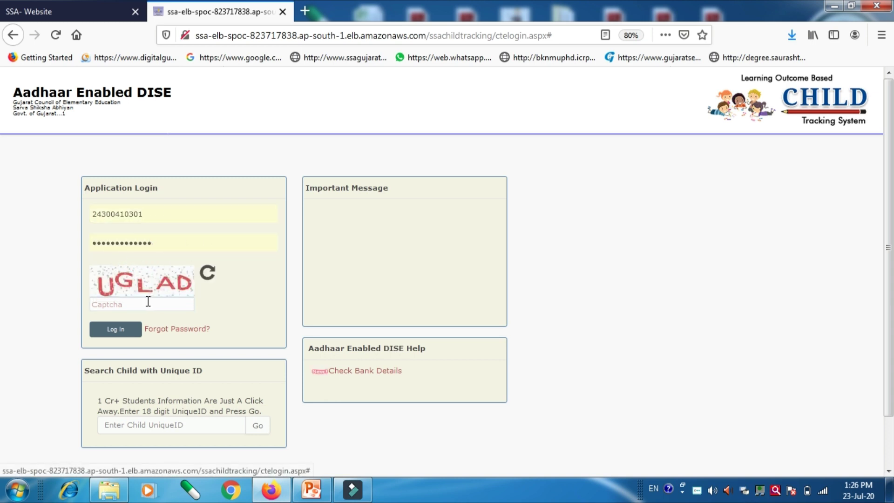
left_click(148, 302)
type("UG")
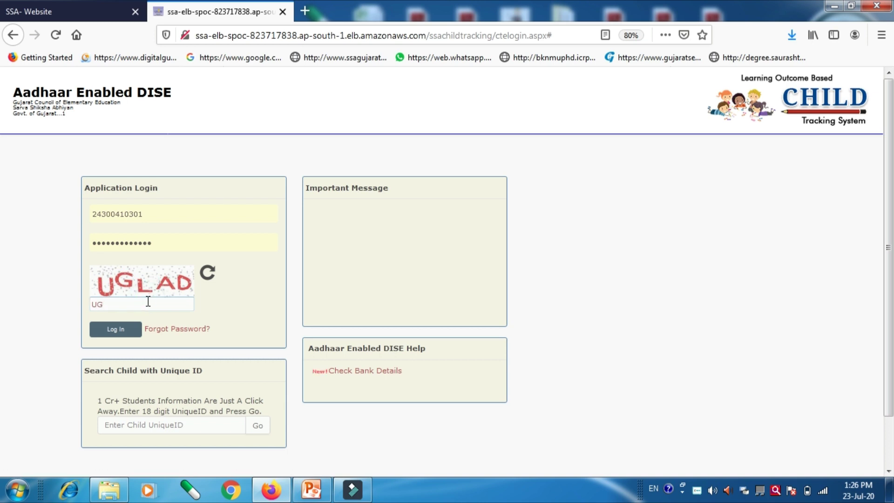
type("LAD")
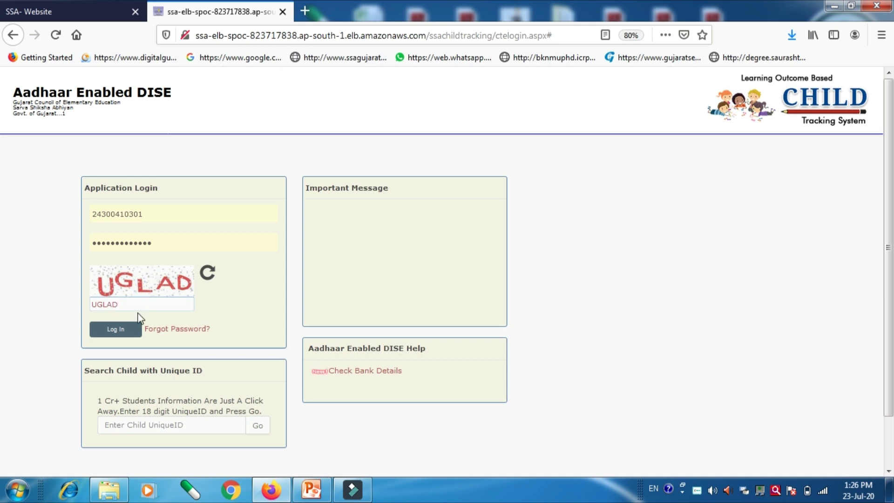
left_click(117, 330)
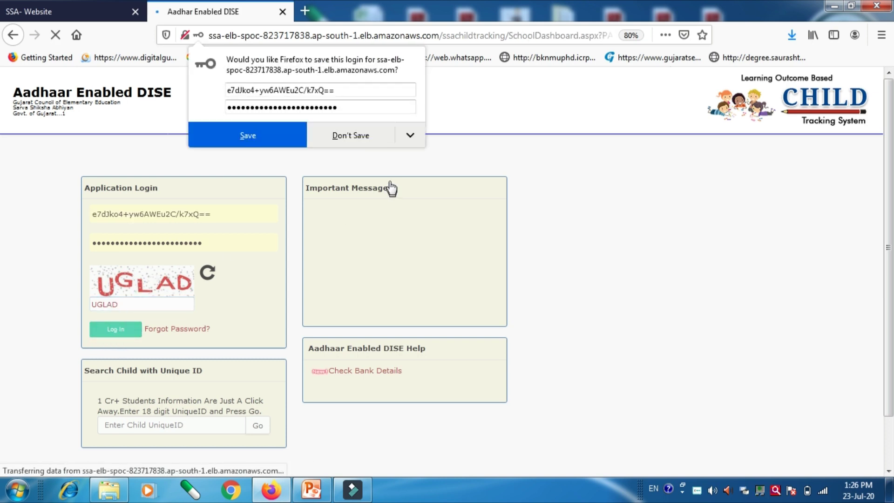
- Decline saving the login, reload the school dashboard, and go to Equipment For Home Learning
left_click(368, 138)
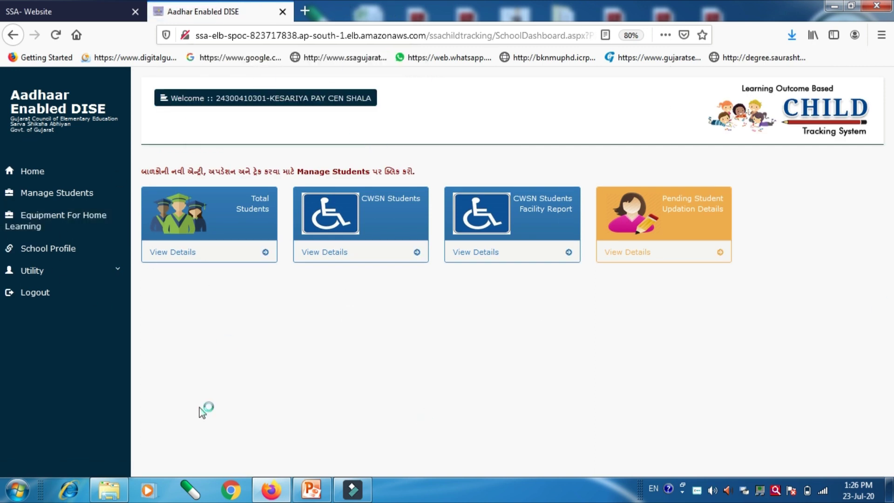
left_click(37, 177)
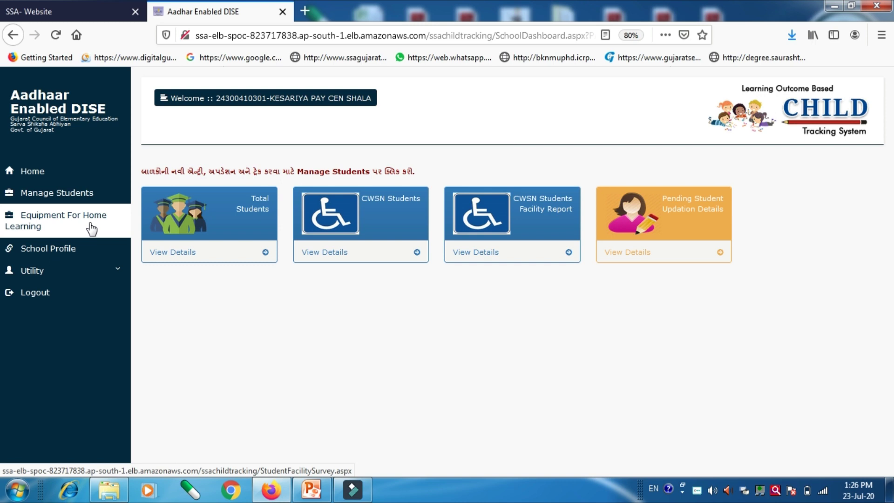
left_click(86, 229)
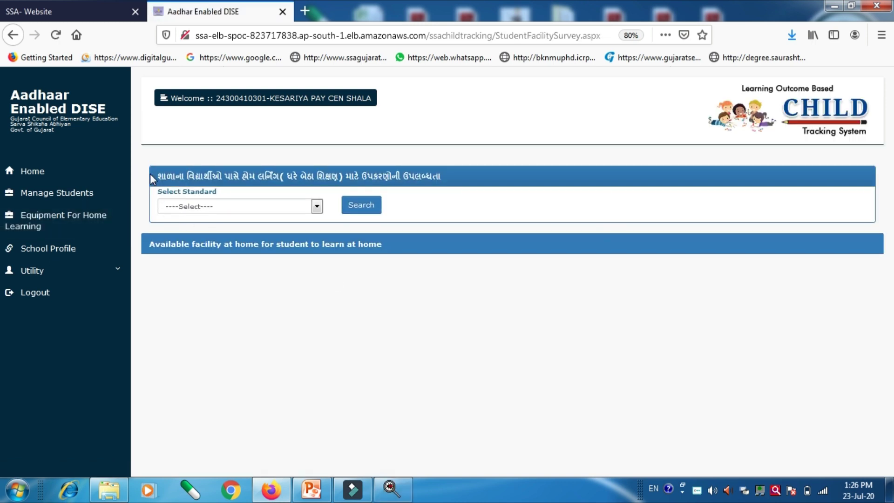
- Select Standard 1 and search to load its student facility table
left_click_drag(153, 175, 451, 186)
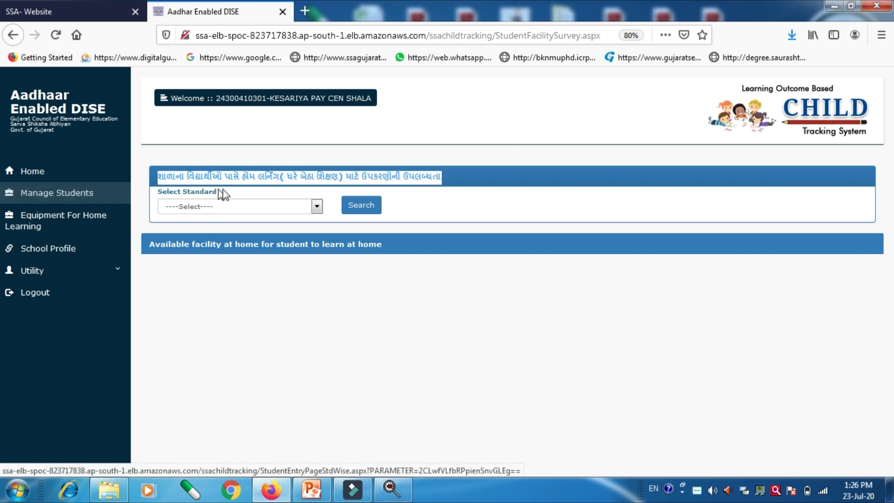
left_click(233, 210)
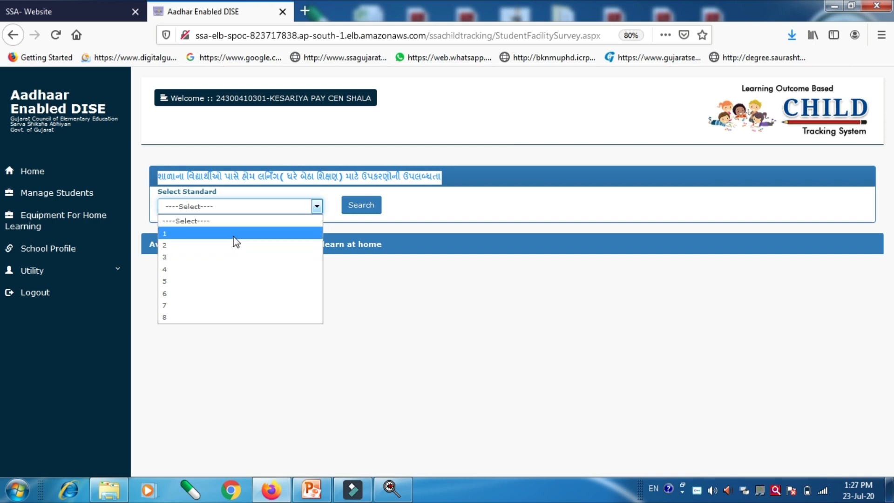
left_click(236, 234)
left_click(376, 214)
left_click(374, 217)
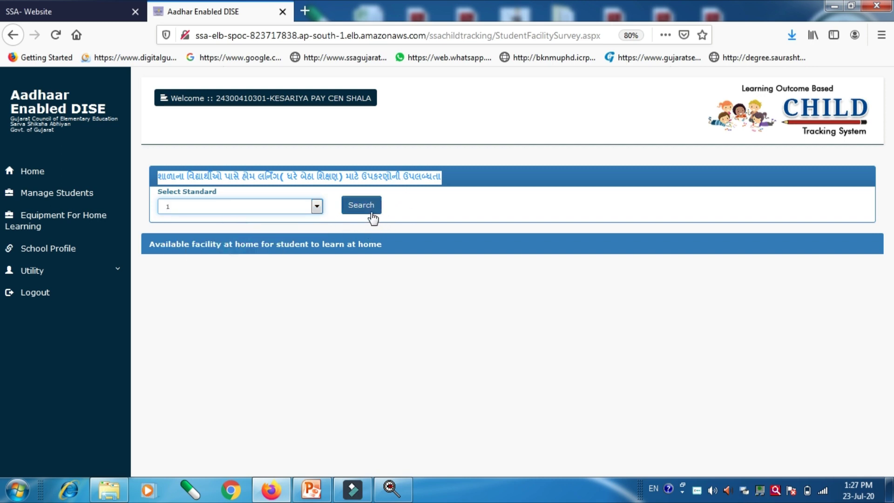
left_click(373, 217)
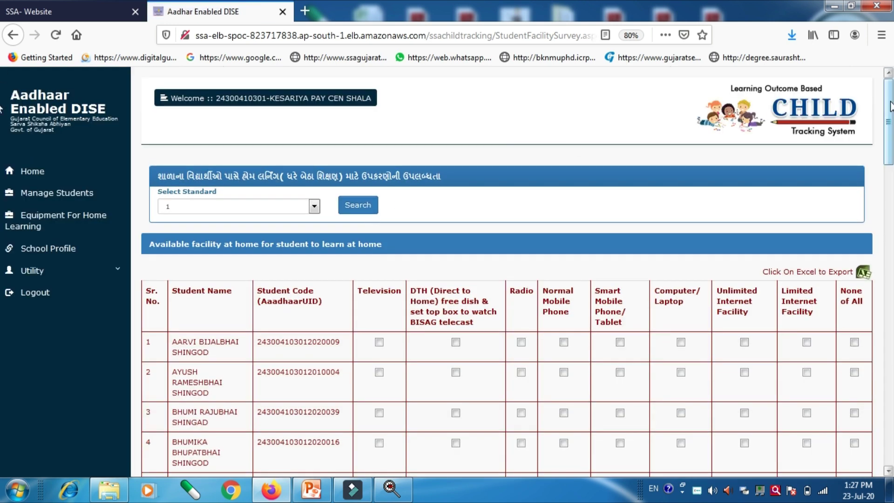
left_click_drag(890, 107, 890, 421)
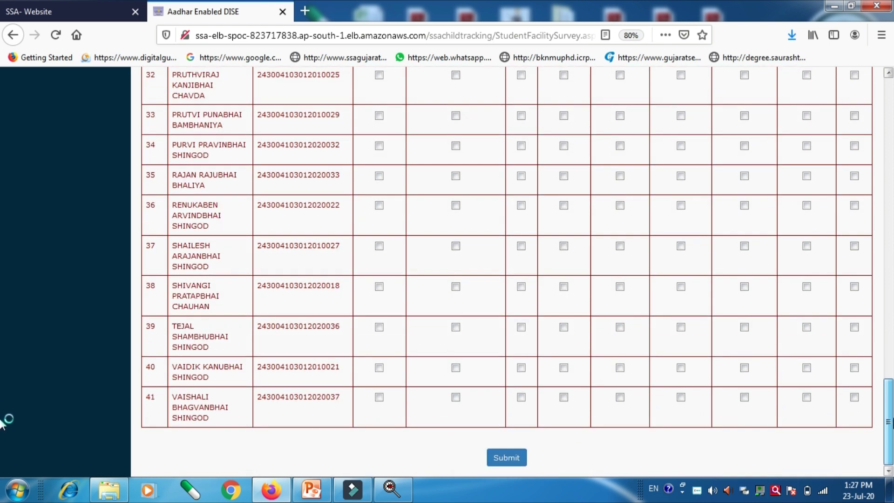
scroll(5, 307, "up", 20)
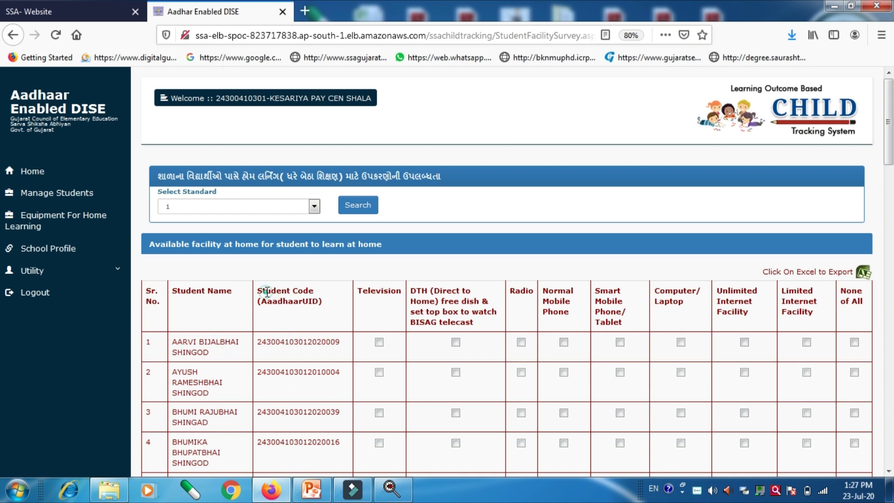
left_click_drag(265, 290, 332, 315)
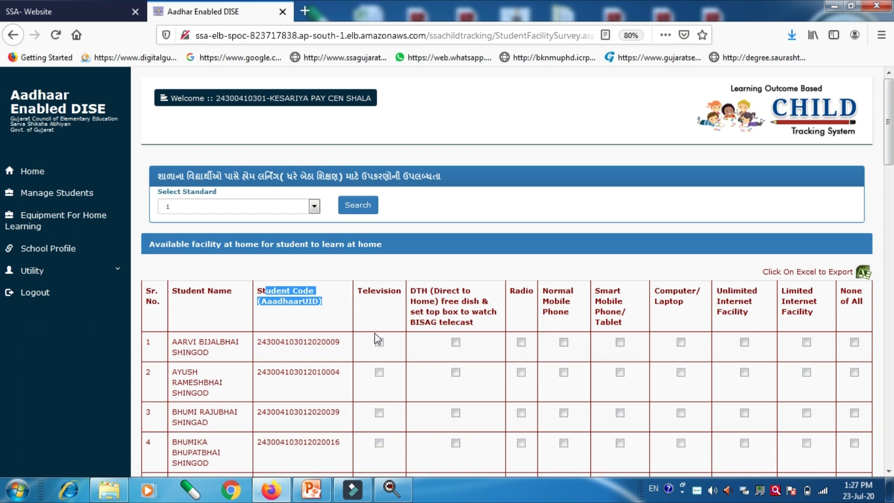
mouse_move(364, 296)
left_mouse_down()
mouse_move(378, 310)
mouse_move(376, 297)
left_mouse_up()
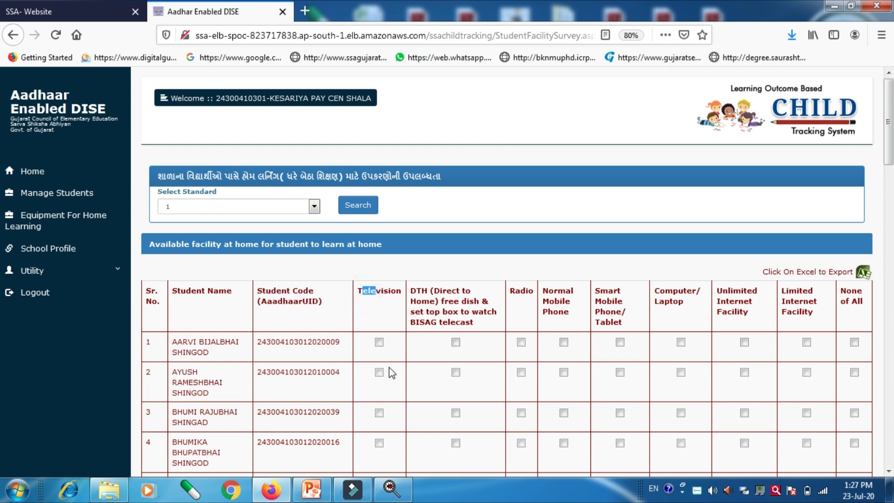
- Tick Television and Smart Mobile Phone/Tablet for student 1, and None of All for student 2
left_click(379, 344)
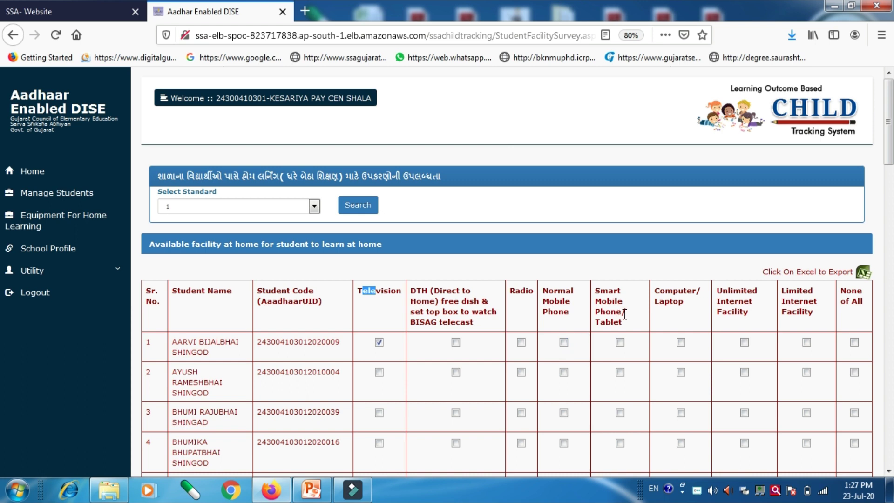
left_click(620, 342)
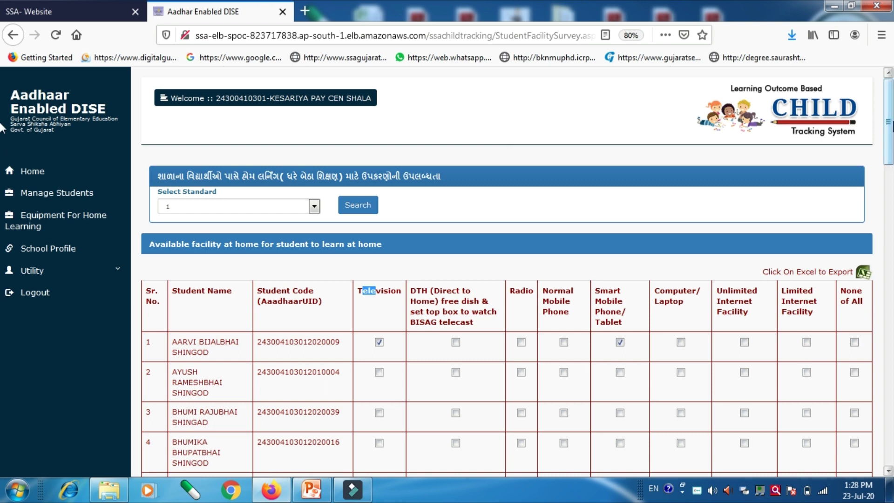
scroll(2, 125, "down", 3)
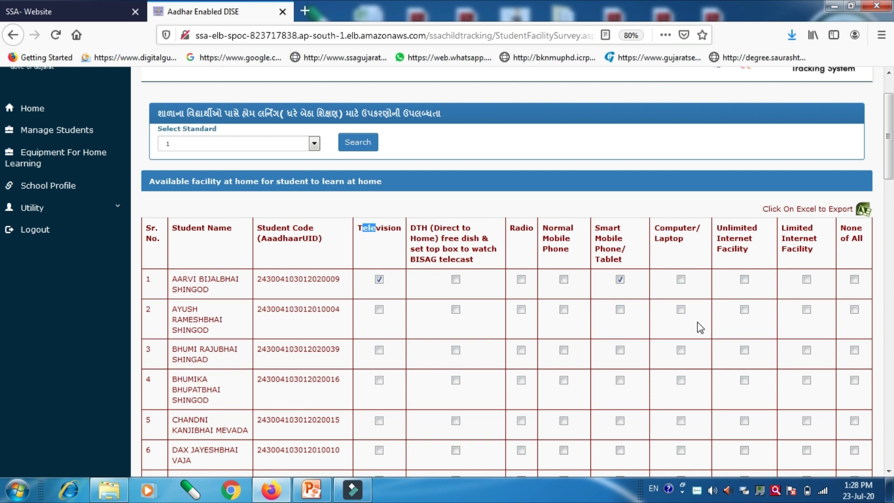
left_click(854, 310)
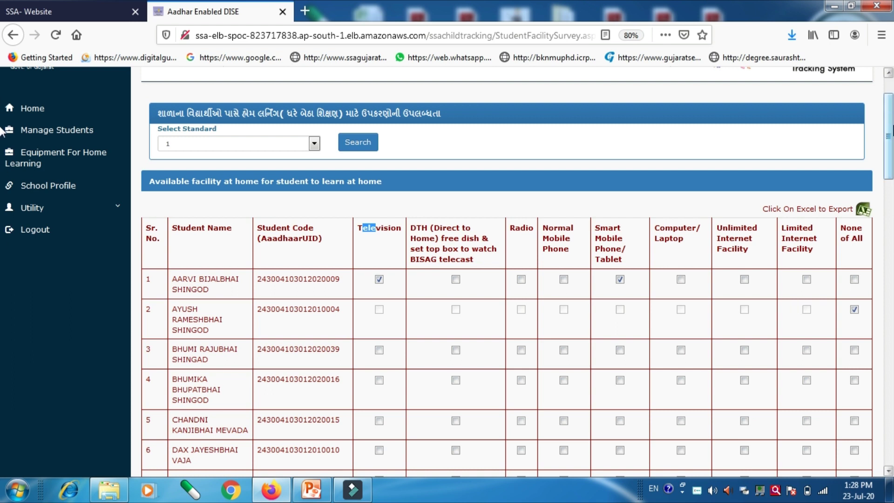
scroll(2, 133, "down", 3)
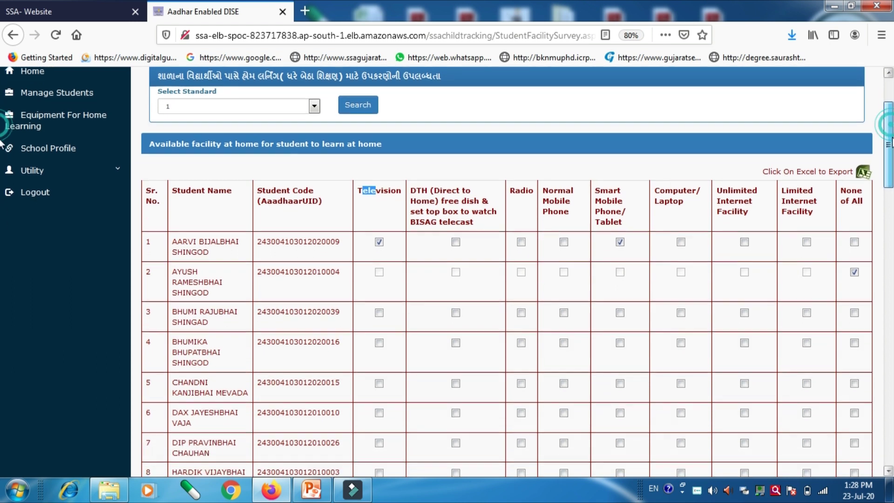
scroll(2, 147, "down", 15)
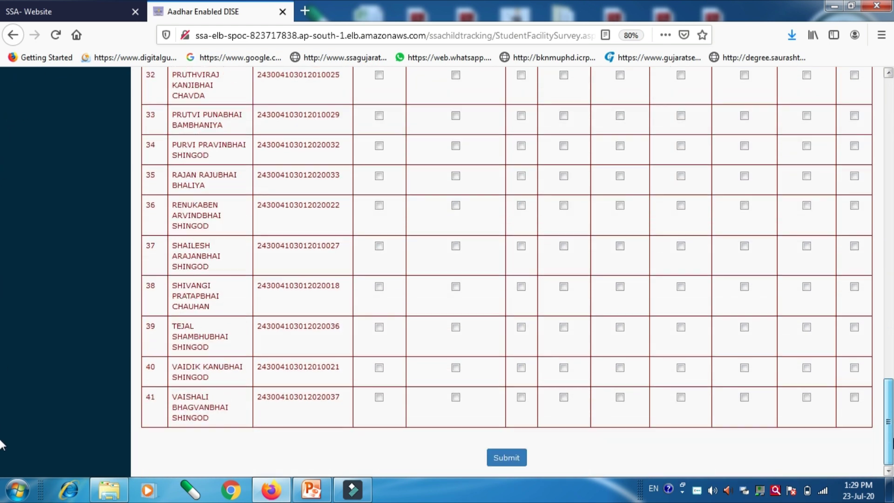
- Submit the standard 1 survey and acknowledge the 'Data Saved successfully' alert
left_click(513, 460)
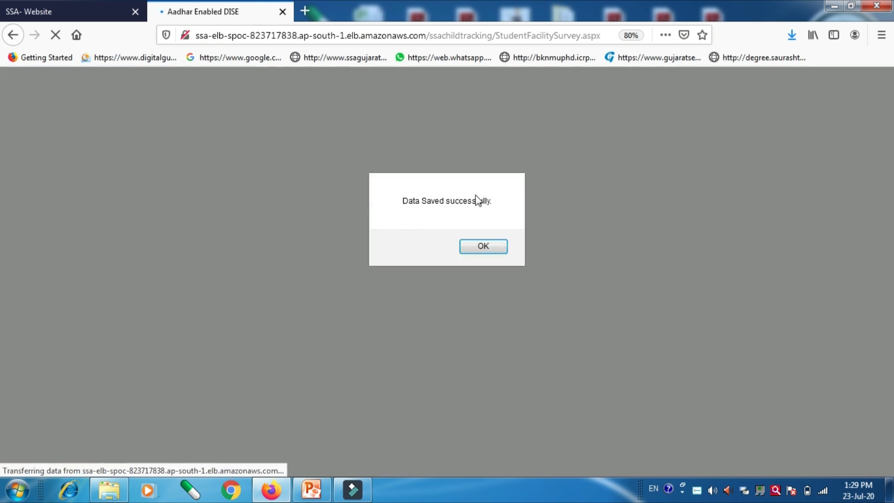
left_click(479, 246)
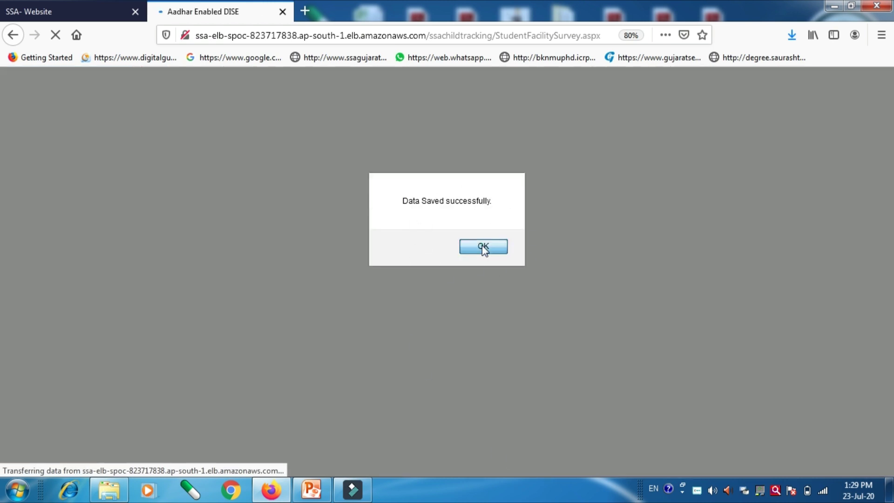